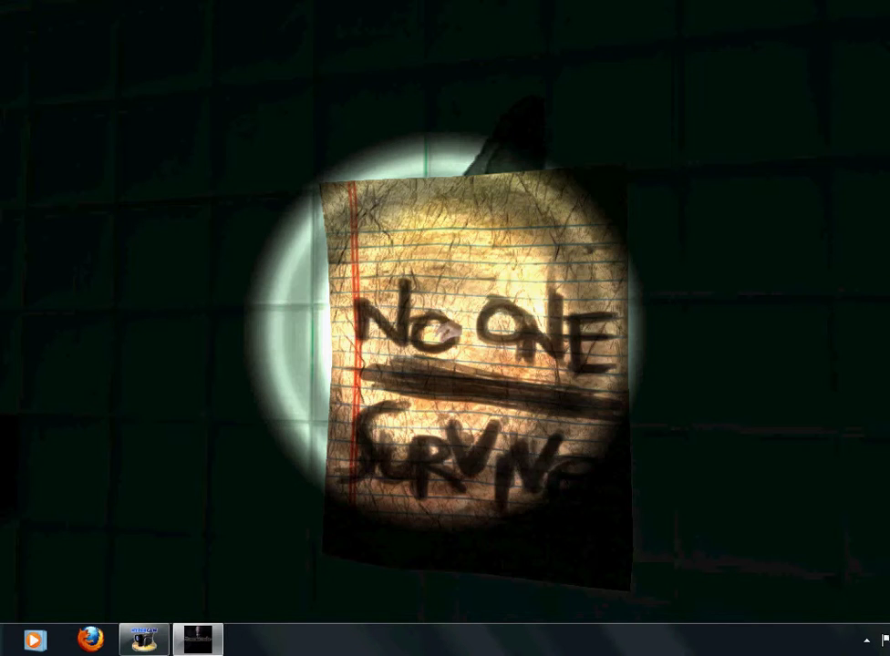
{"action": "left_click", "coordinate": [445, 328]}
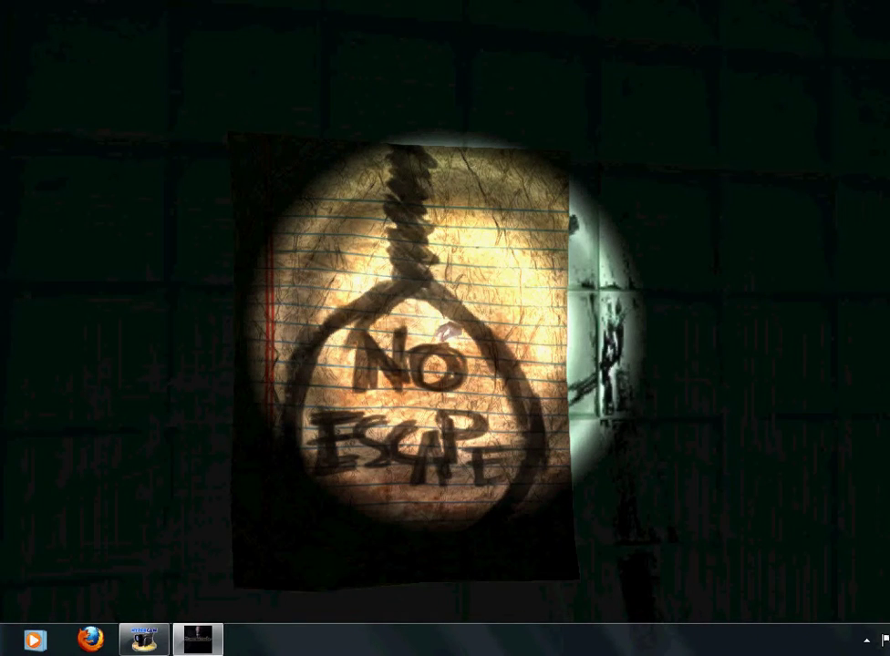
{"action": "left_click", "coordinate": [420, 356]}
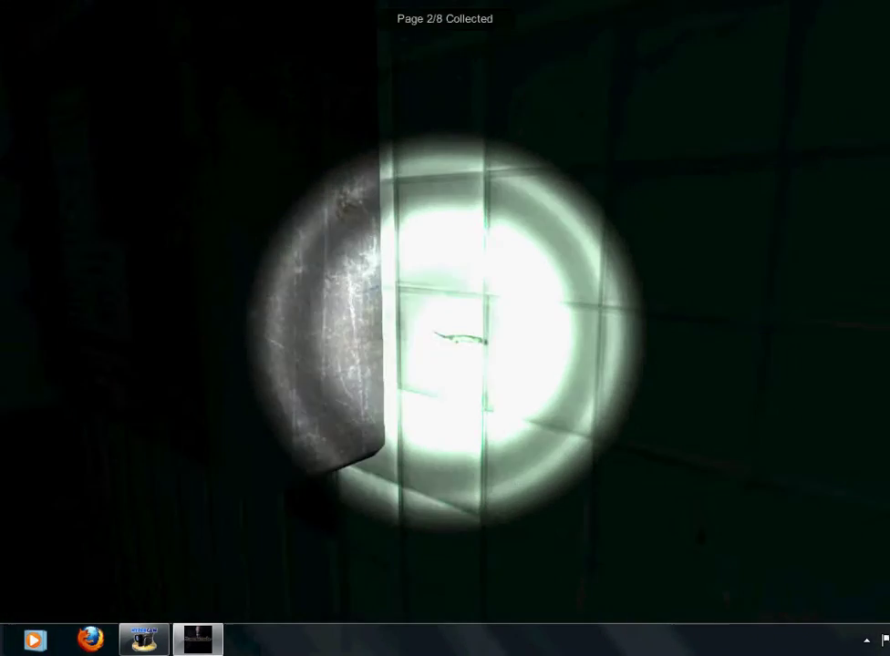